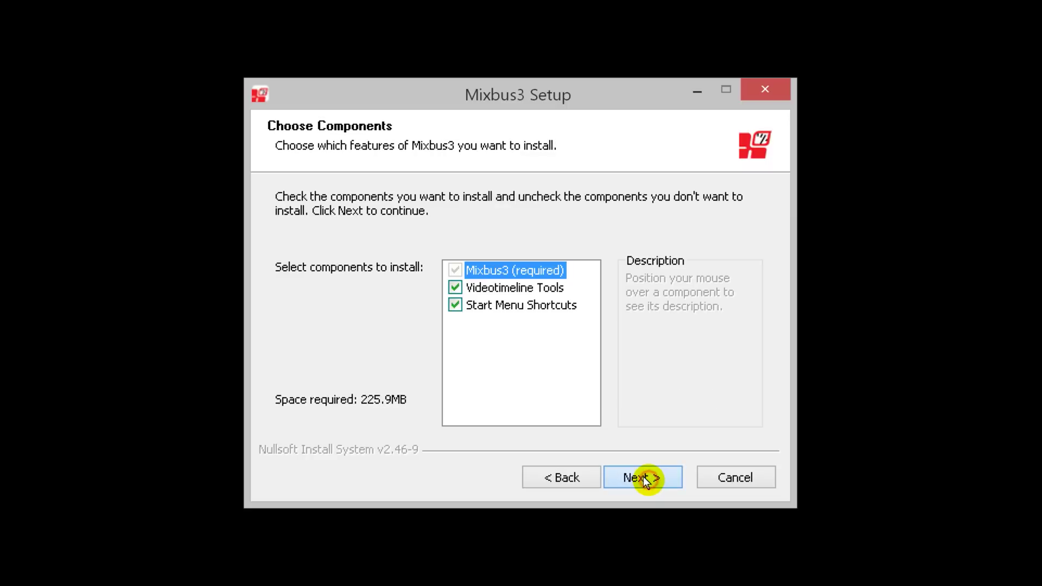
- Advance the Mixbus3 installer past its pages to start installing all three components
{"action": "left_click", "coordinate": [642, 478]}
{"action": "left_click", "coordinate": [643, 477]}
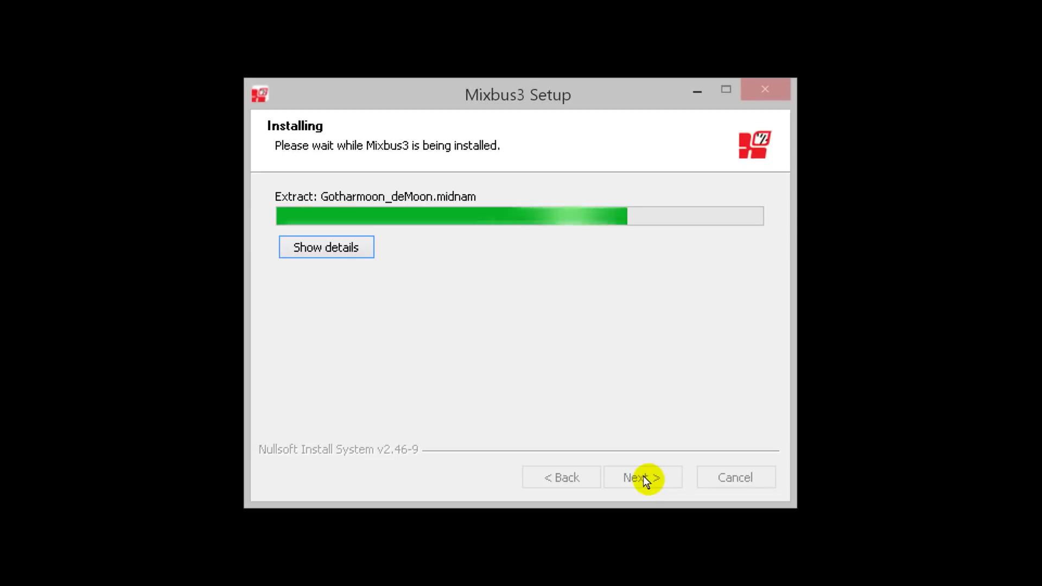
- Finish the Mixbus3 installer and launch Mixbus with 'Continue unlicensed' confirmed
{"action": "left_click", "coordinate": [643, 477]}
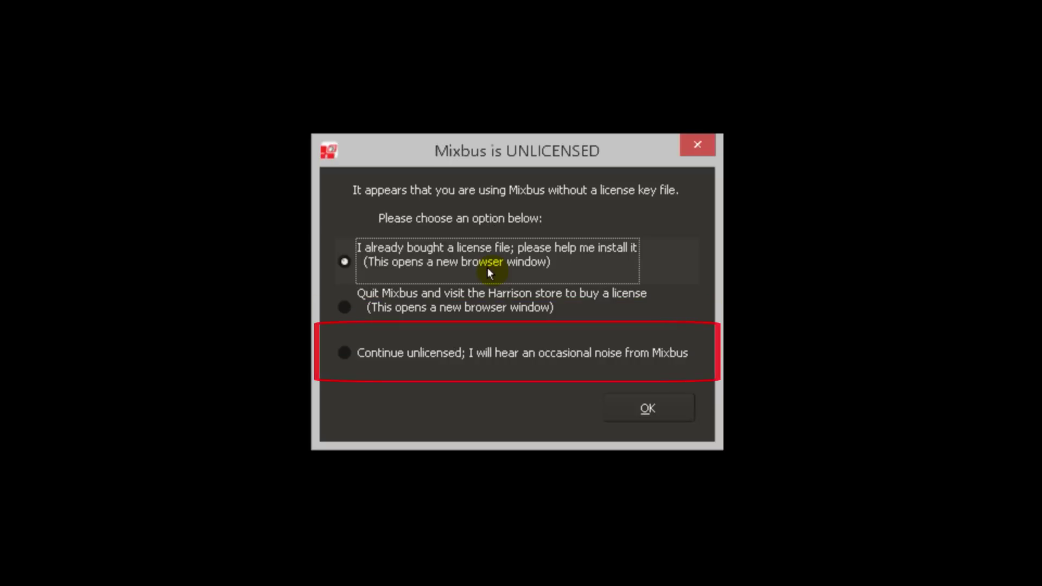
{"action": "left_click", "coordinate": [573, 353]}
{"action": "left_click", "coordinate": [624, 405]}
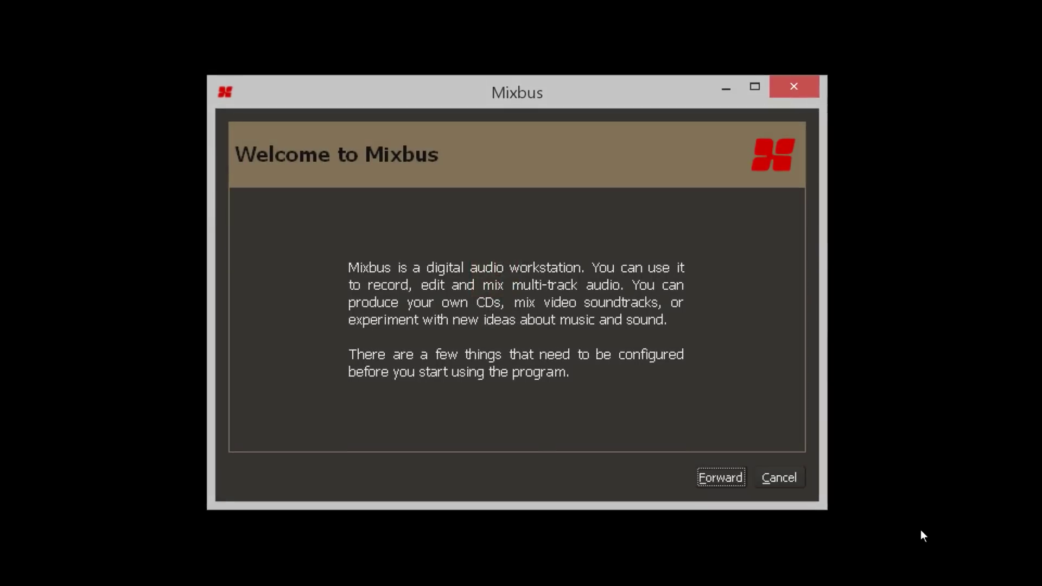
- Complete the first-run welcome wizard, keeping the default monitoring choice, and apply the settings
{"action": "left_click", "coordinate": [718, 478]}
{"action": "left_click", "coordinate": [712, 476]}
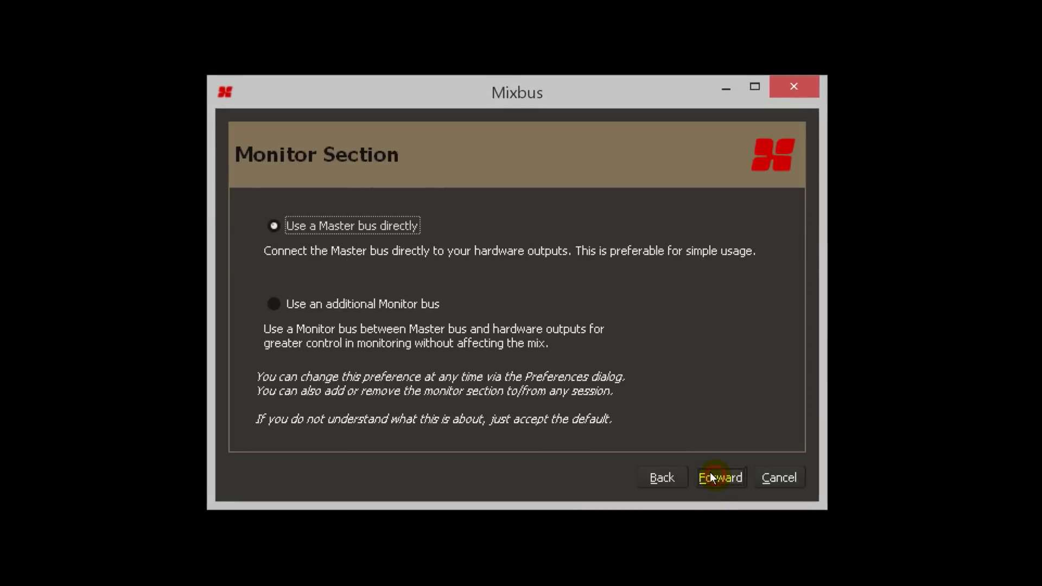
{"action": "left_click", "coordinate": [712, 476]}
{"action": "left_click", "coordinate": [712, 478]}
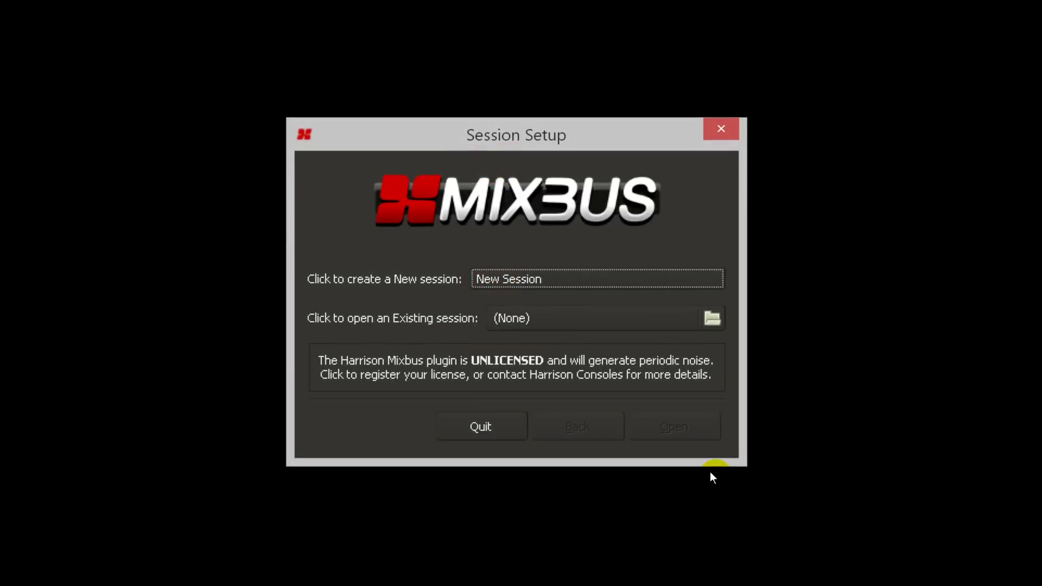
- Start a new session named 'mb3 test' with Documents as its folder
{"action": "left_click", "coordinate": [578, 278]}
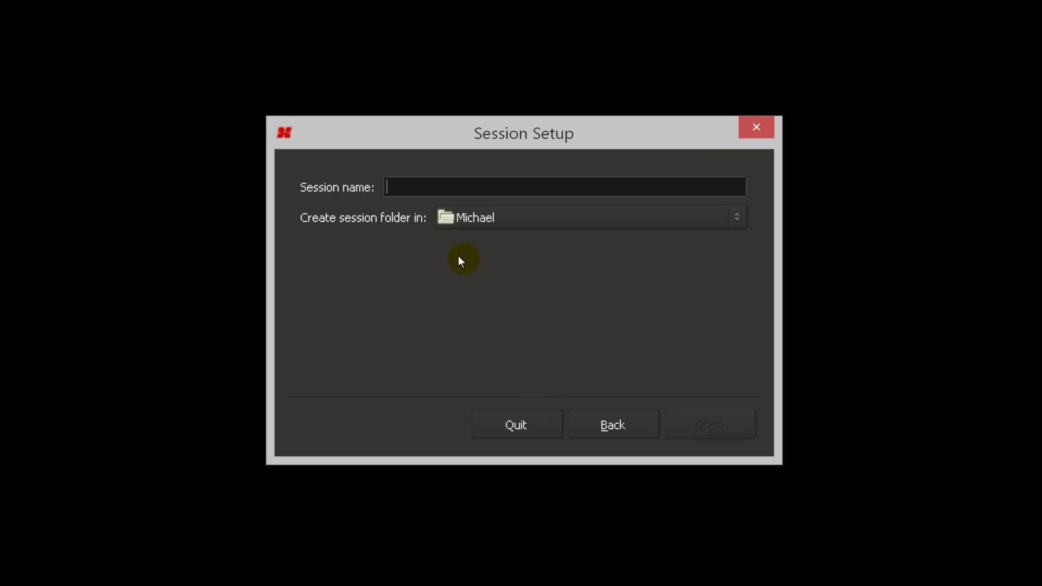
{"action": "type", "text": "mb3 test"}
{"action": "left_click", "coordinate": [522, 220]}
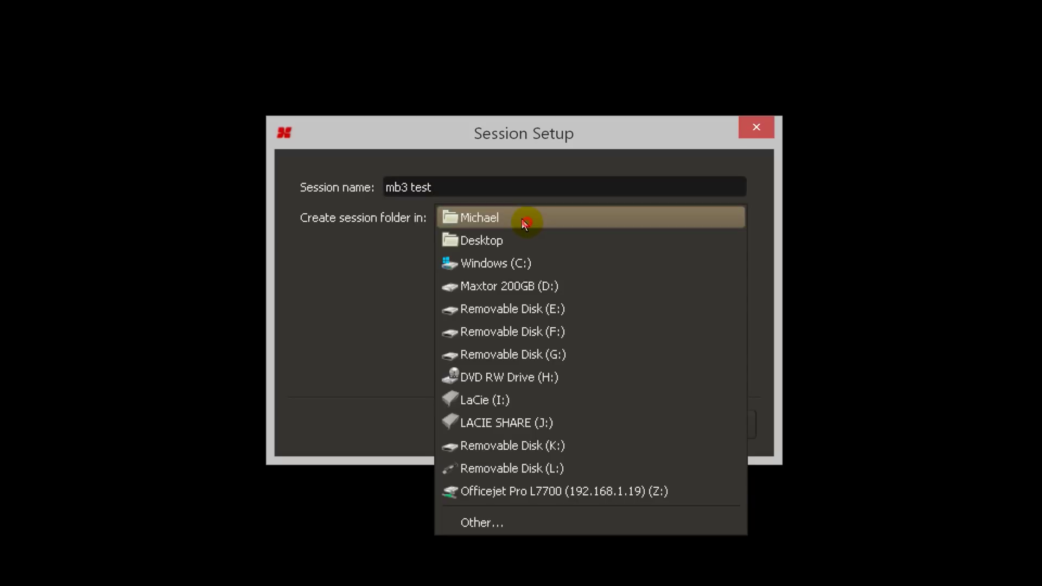
{"action": "left_click", "coordinate": [569, 518]}
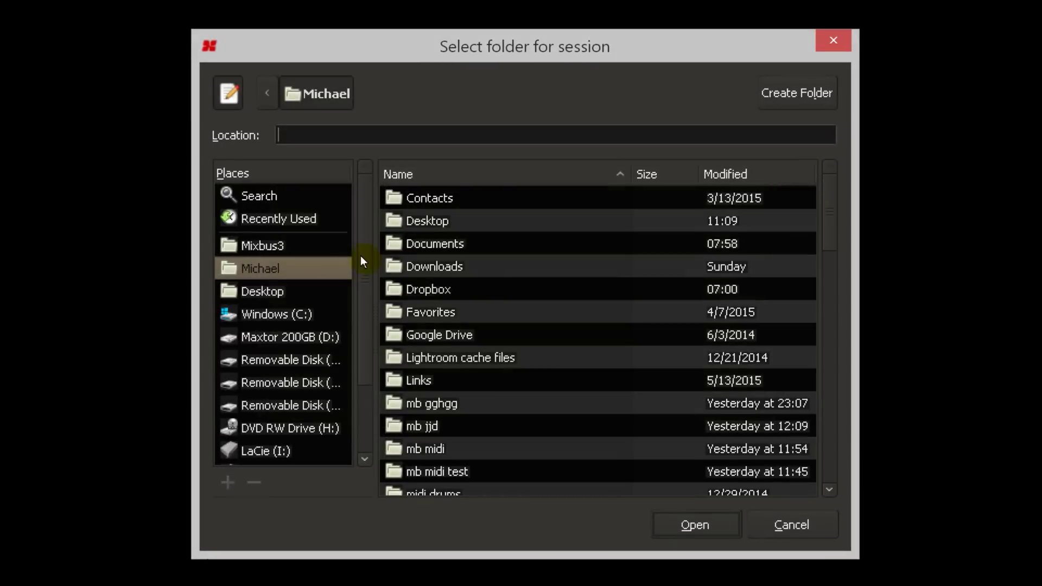
{"action": "left_click", "coordinate": [423, 244]}
{"action": "left_click", "coordinate": [696, 524]}
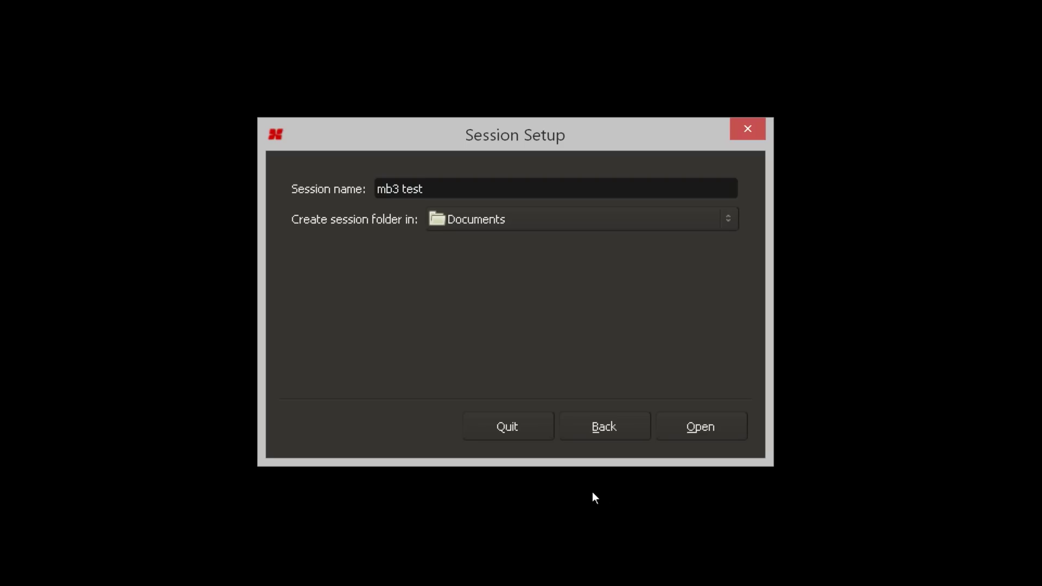
- Create the 'mb3 test' session and accept the ASIO Focusrite USB audio device settings
{"action": "left_click", "coordinate": [677, 420]}
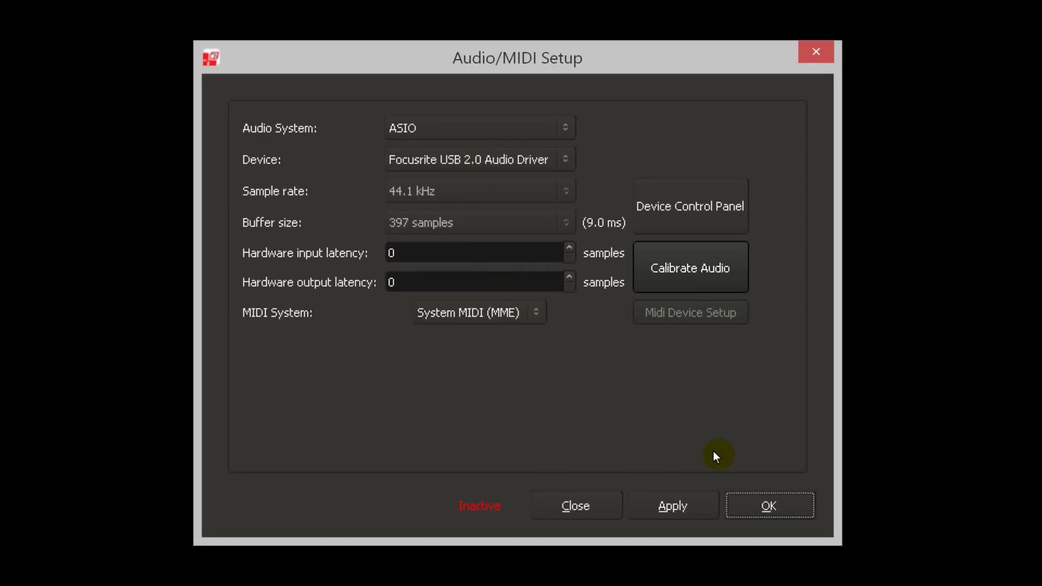
{"action": "left_click", "coordinate": [744, 495]}
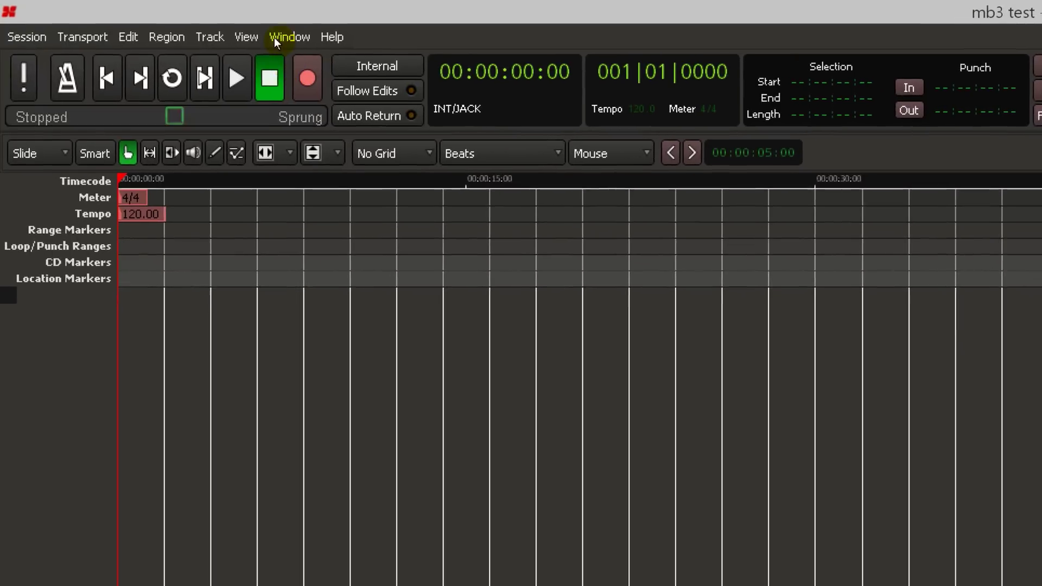
- Show the Mixer window from the Window menu
{"action": "left_click", "coordinate": [272, 27]}
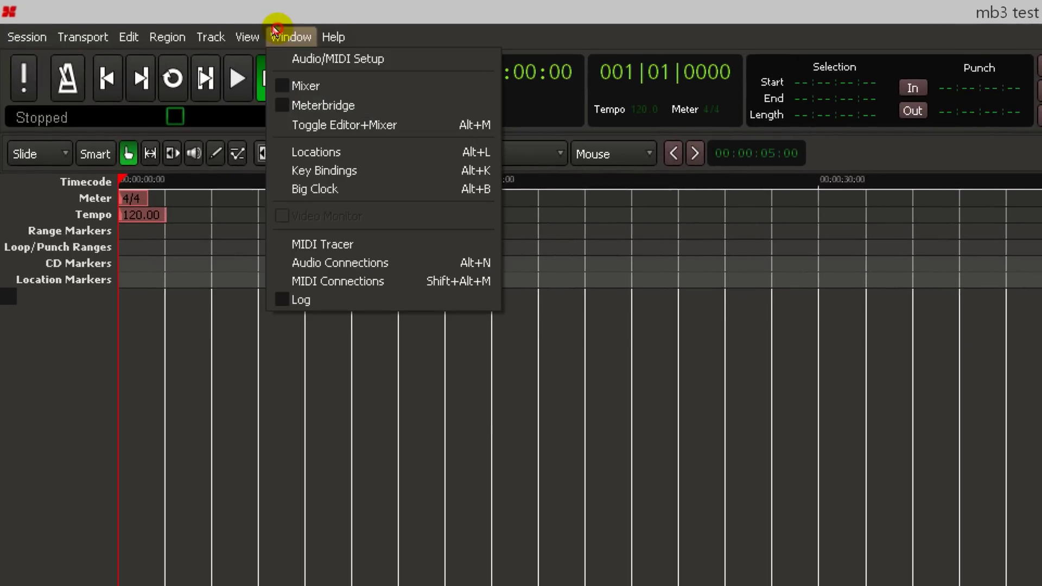
{"action": "left_click", "coordinate": [298, 85]}
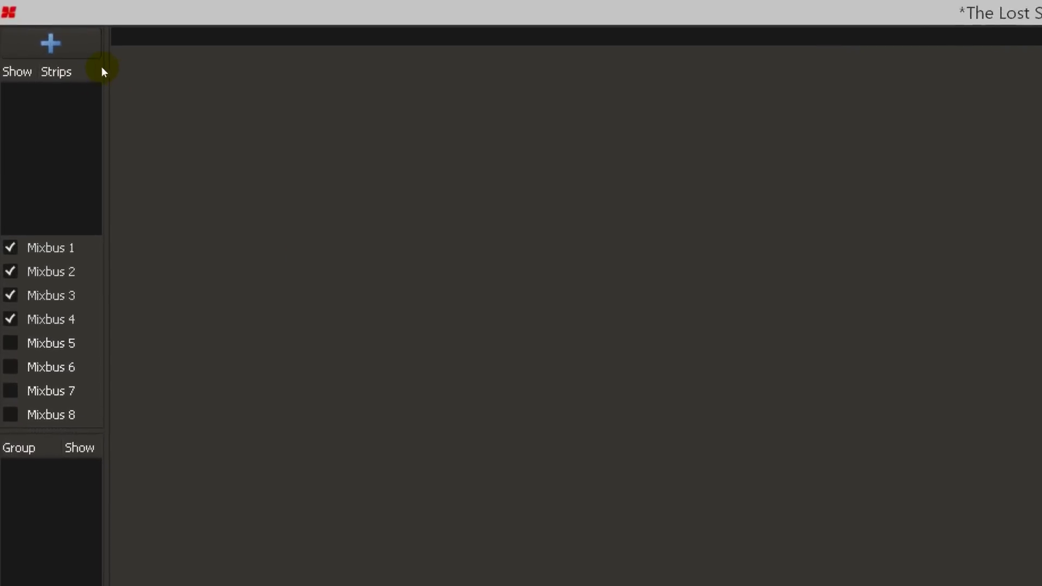
- Add one mono audio track, Audio 1, keeping the Audio Tracks type
{"action": "left_click", "coordinate": [47, 52]}
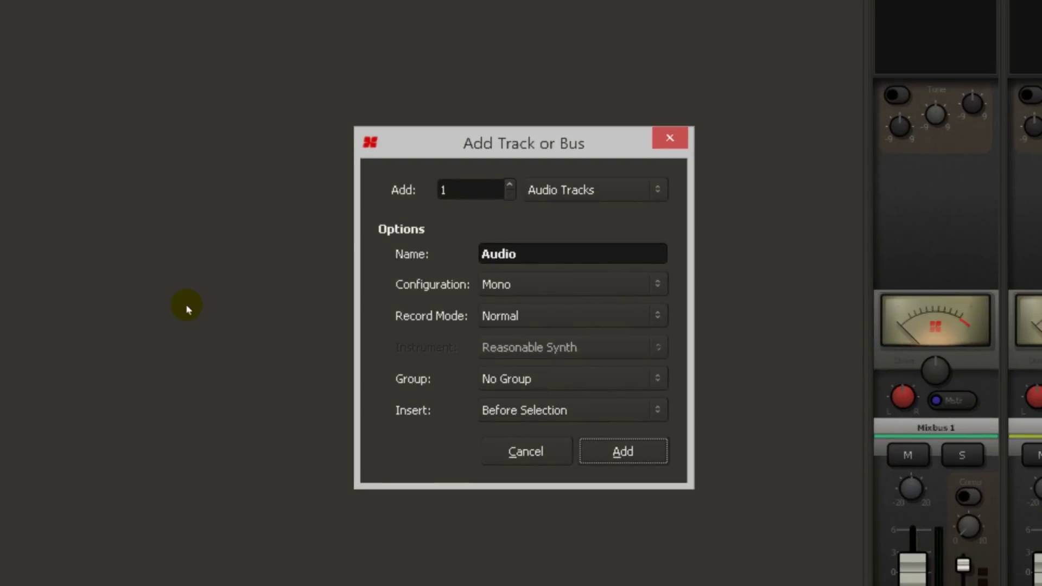
{"action": "left_click", "coordinate": [590, 187]}
{"action": "left_click", "coordinate": [588, 187]}
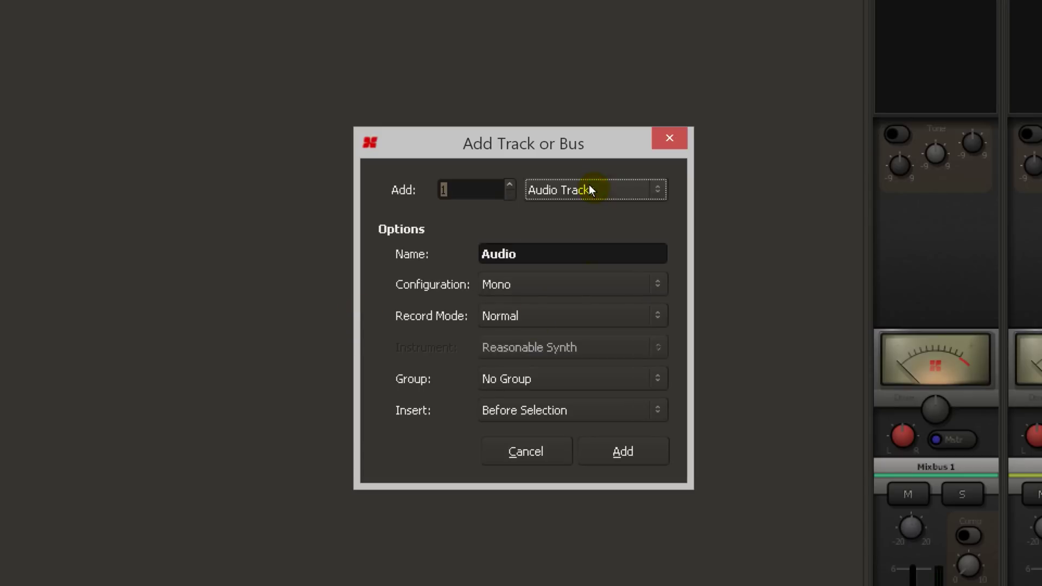
{"action": "left_click", "coordinate": [621, 452]}
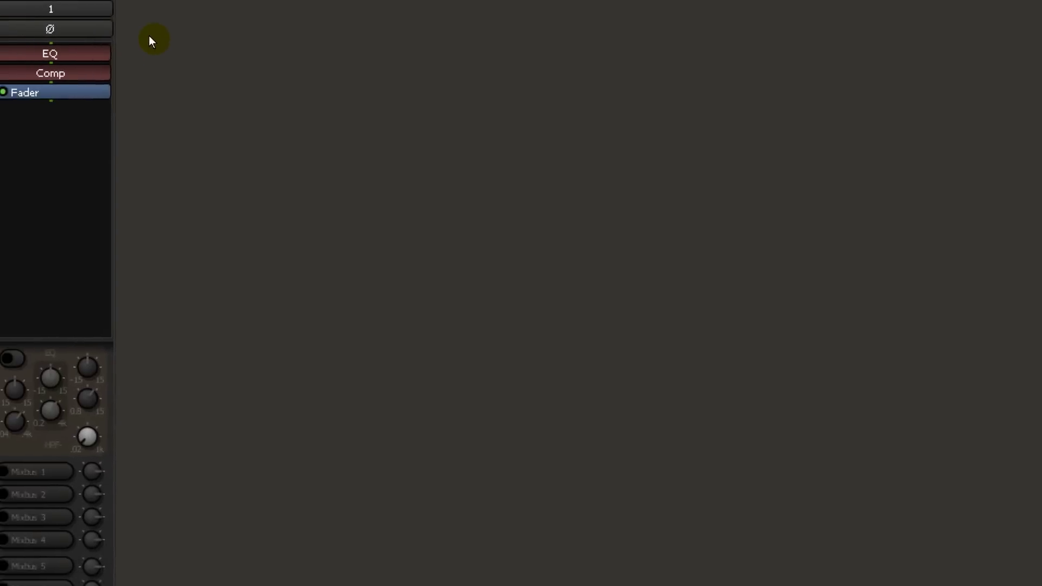
- Connect the Audio 1 strip's input to hardware port 'in 1'
{"action": "left_click", "coordinate": [88, 11]}
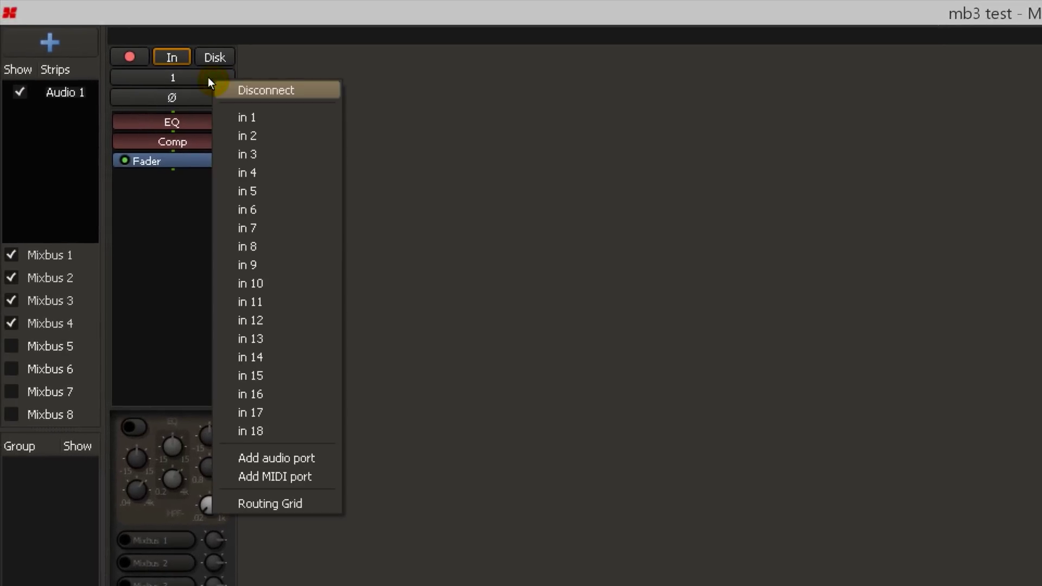
{"action": "left_click", "coordinate": [227, 115]}
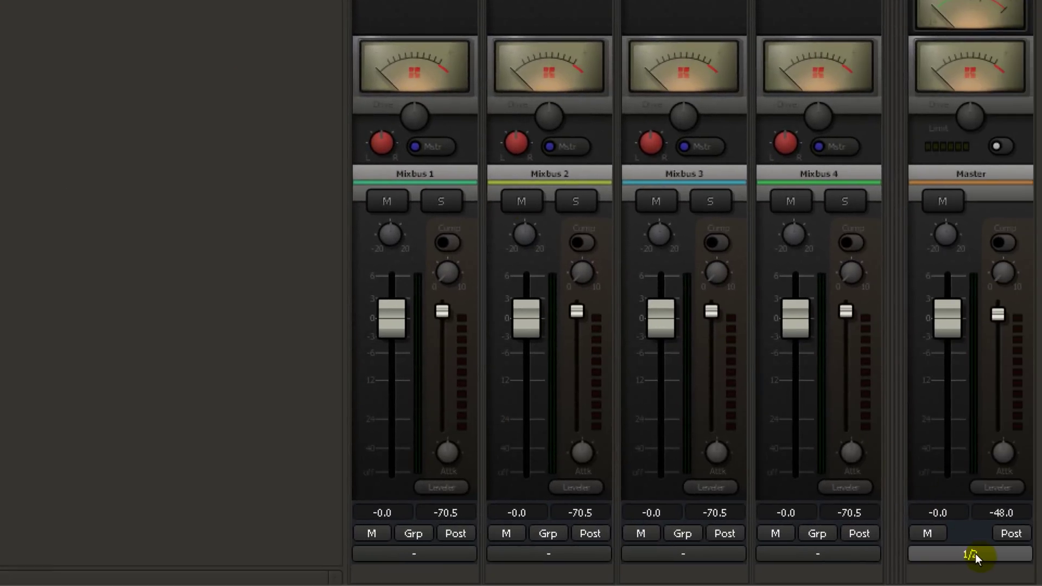
- Check the Master bus output ports, then return to the Editor with Alt+E
{"action": "left_click", "coordinate": [977, 553]}
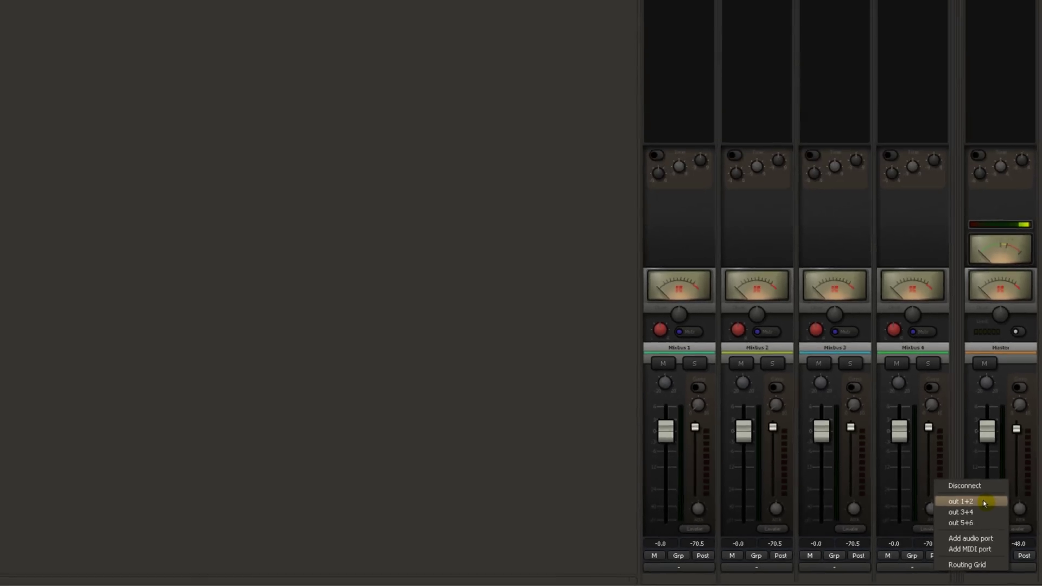
{"action": "key", "text": "alt+e"}
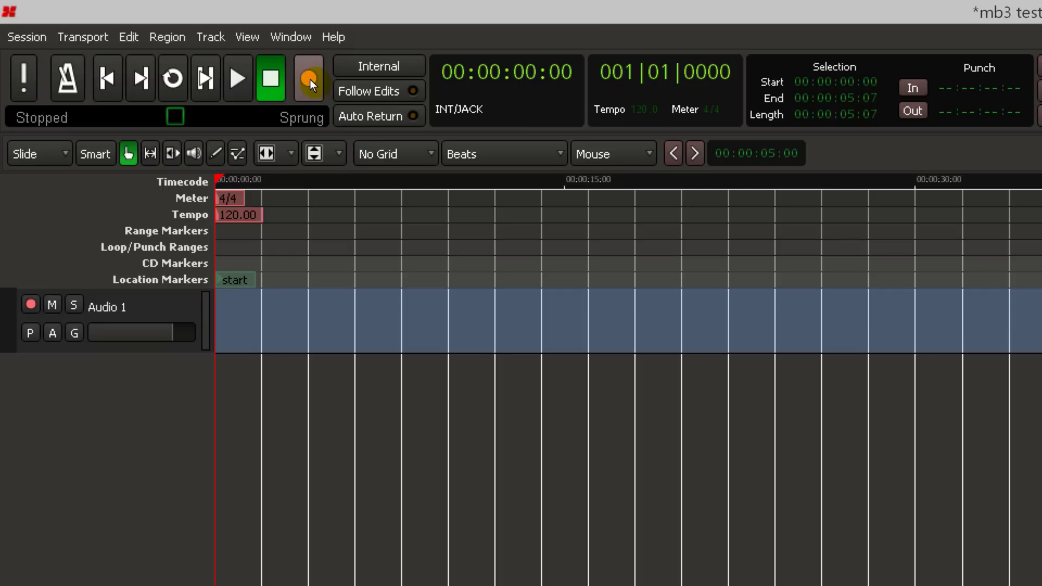
- Enable global record, arm Audio 1, and record a 6-second take, Audio 1-5.1
{"action": "left_click", "coordinate": [310, 80]}
{"action": "left_click", "coordinate": [28, 305]}
{"action": "key", "text": "space"}
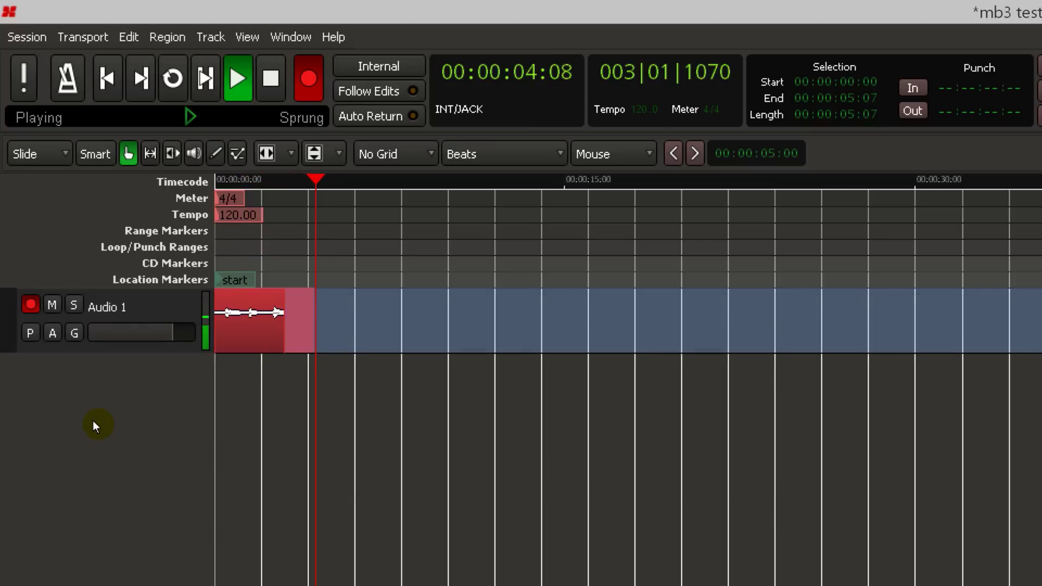
{"action": "key", "text": "space"}
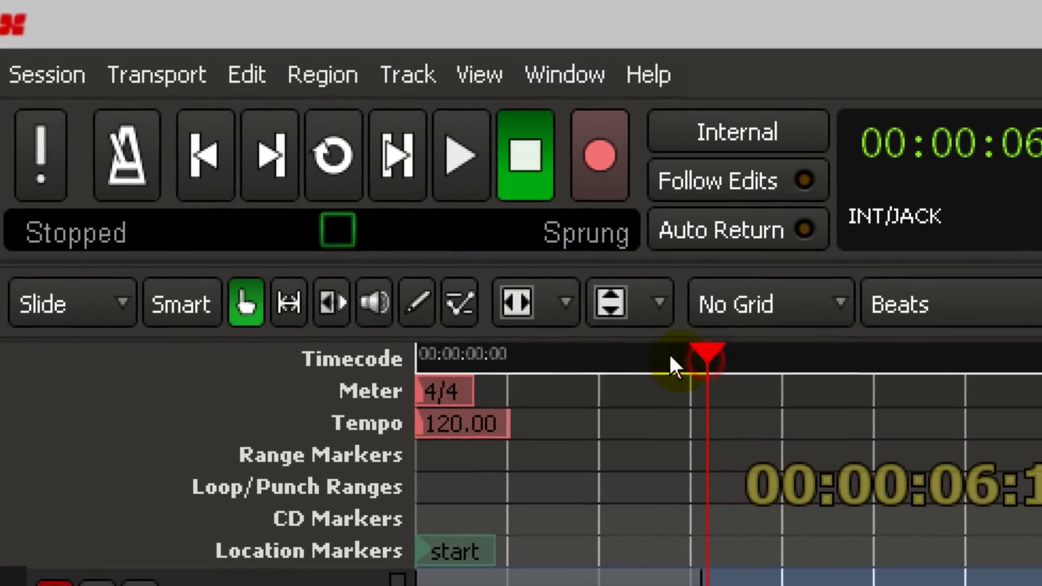
- Move the playhead back to the session start and play the take back
{"action": "left_click_drag", "start_coordinate": [670, 356], "coordinate": [382, 384]}
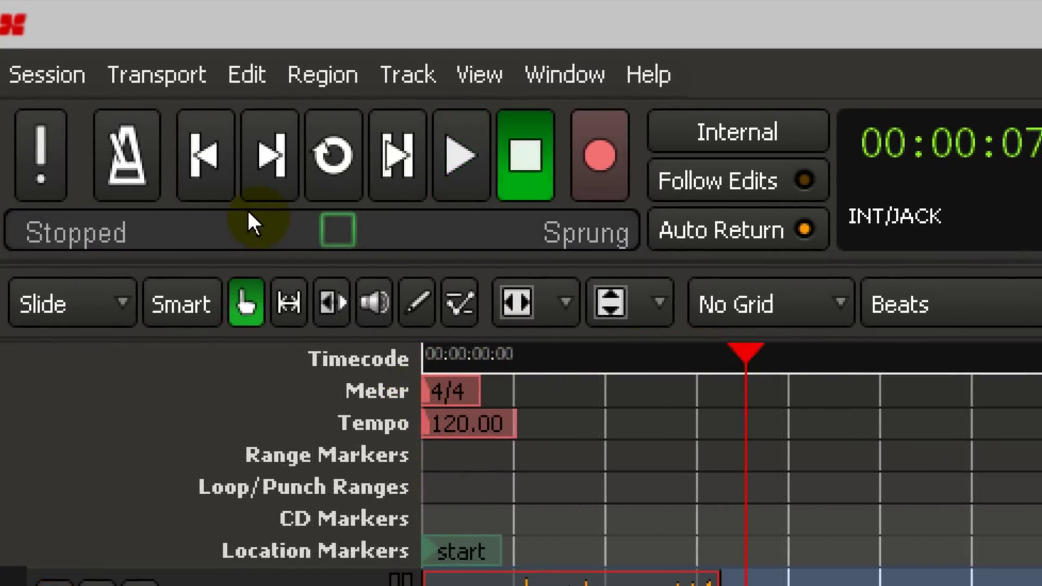
{"action": "left_click", "coordinate": [203, 154]}
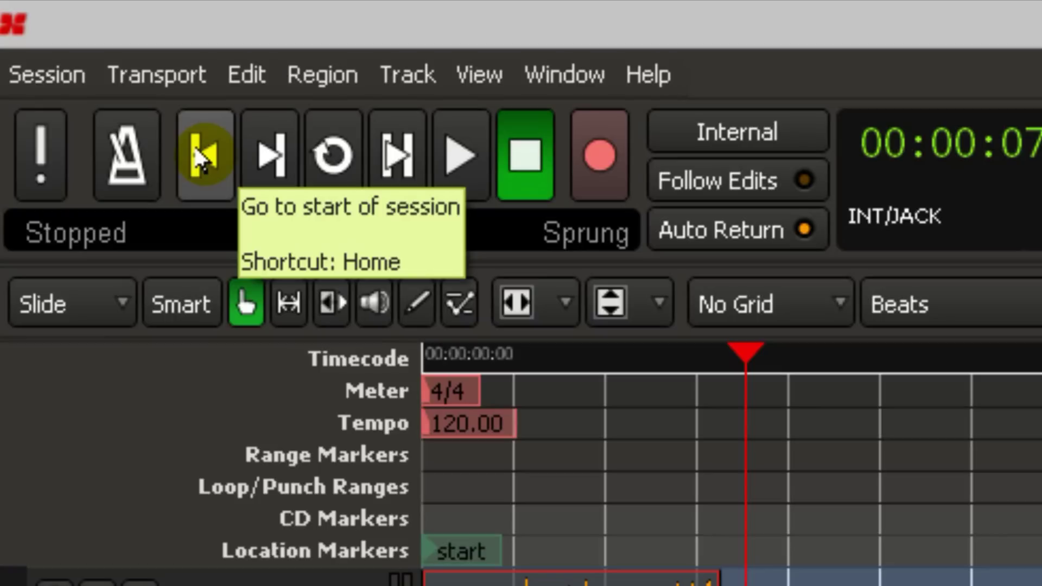
{"action": "left_click", "coordinate": [201, 156]}
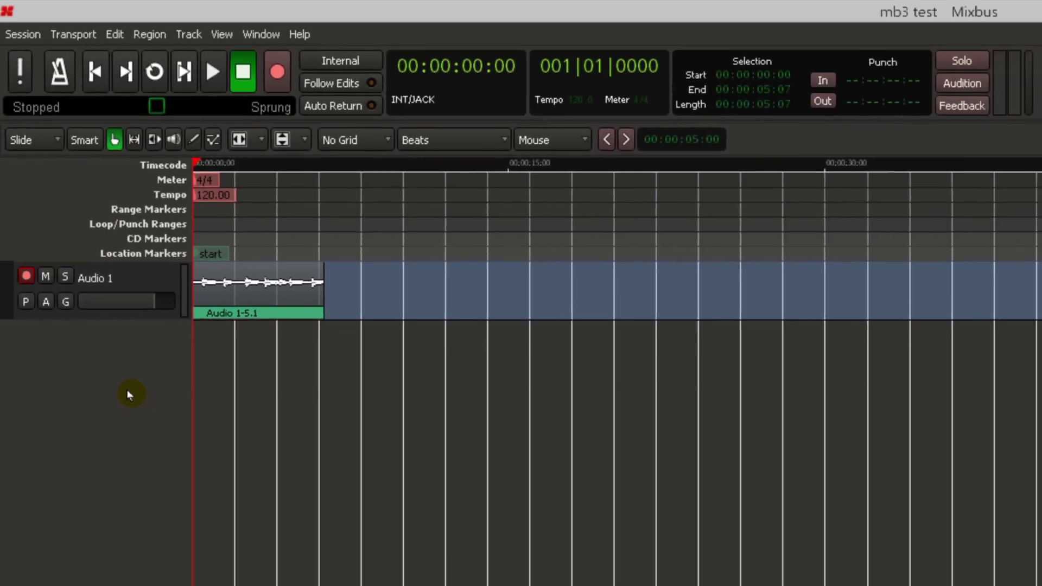
{"action": "key", "text": "space"}
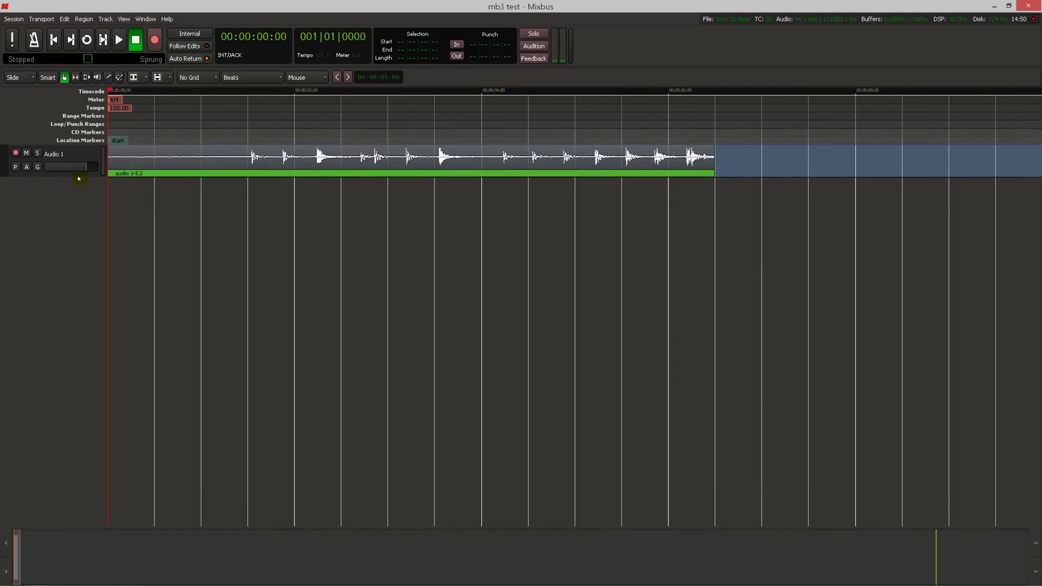
- Make the Audio 1 track taller and choose a timeline zoom setting from the View menu
{"action": "left_click_drag", "start_coordinate": [80, 176], "coordinate": [79, 236]}
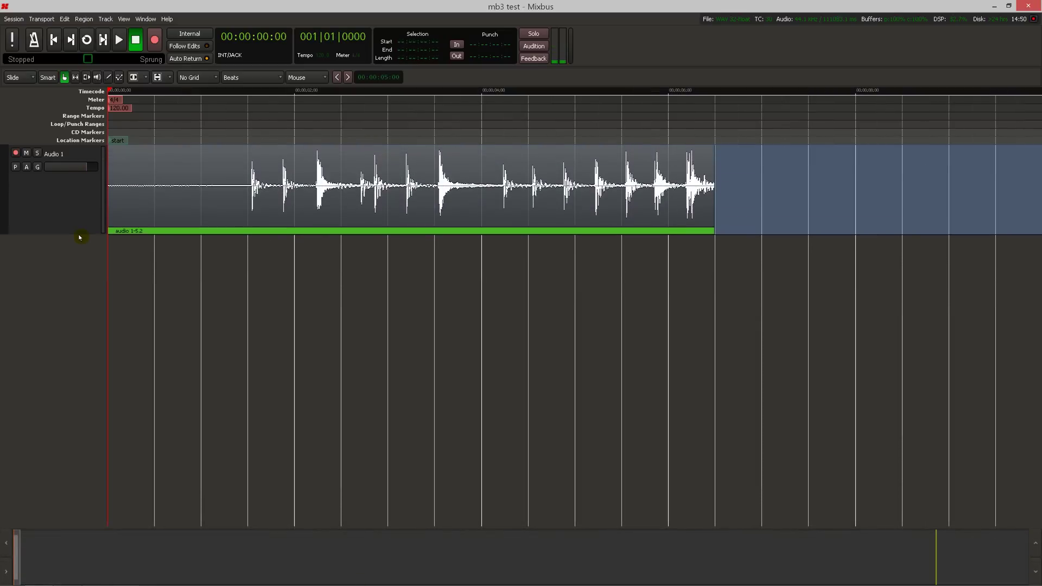
{"action": "left_click", "coordinate": [124, 19]}
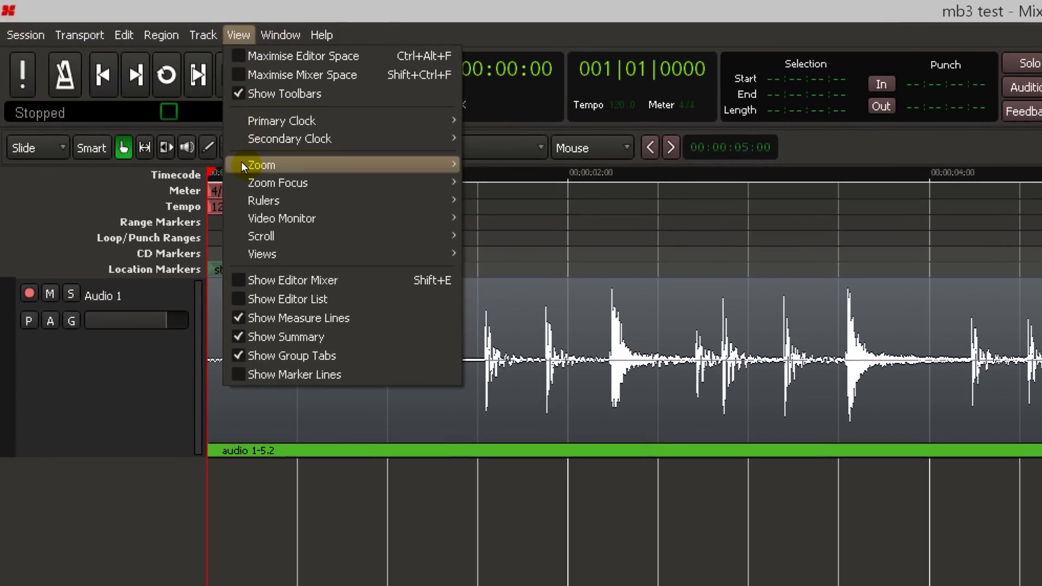
{"action": "mouse_move", "coordinate": [243, 164]}
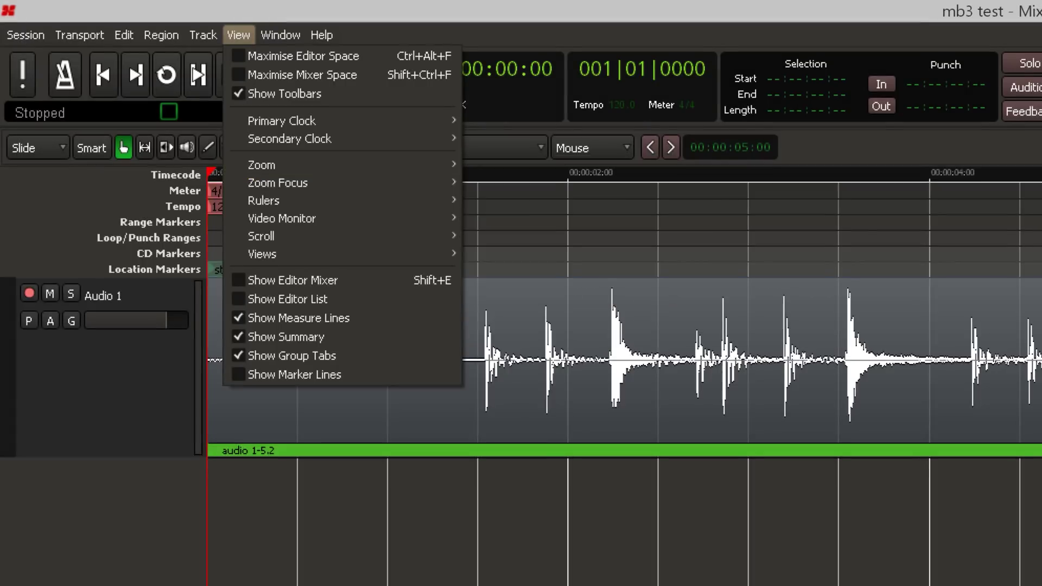
{"action": "left_click", "coordinate": [117, 491]}
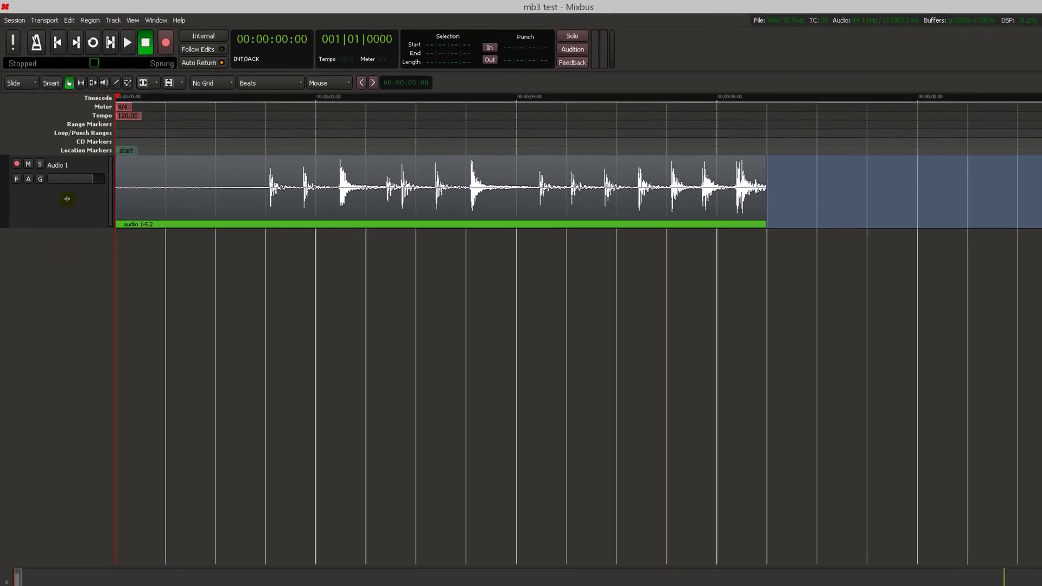
- Zoom the timeline out and back in, then bring up the Add Track or Bus dialog
{"action": "key", "text": "minus"}
{"action": "key", "text": "minus"}
{"action": "key", "text": "minus"}
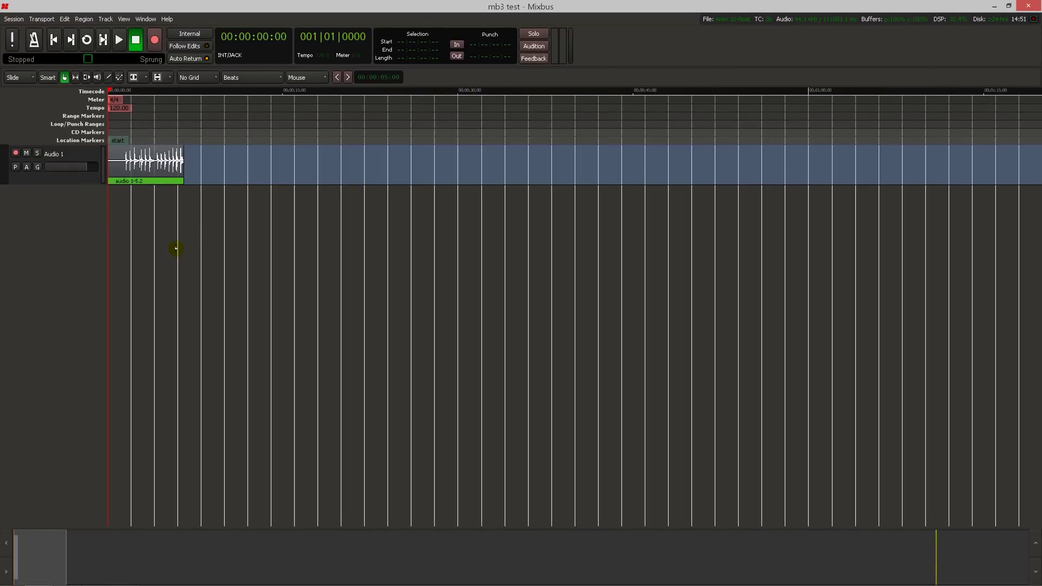
{"action": "key", "text": "minus"}
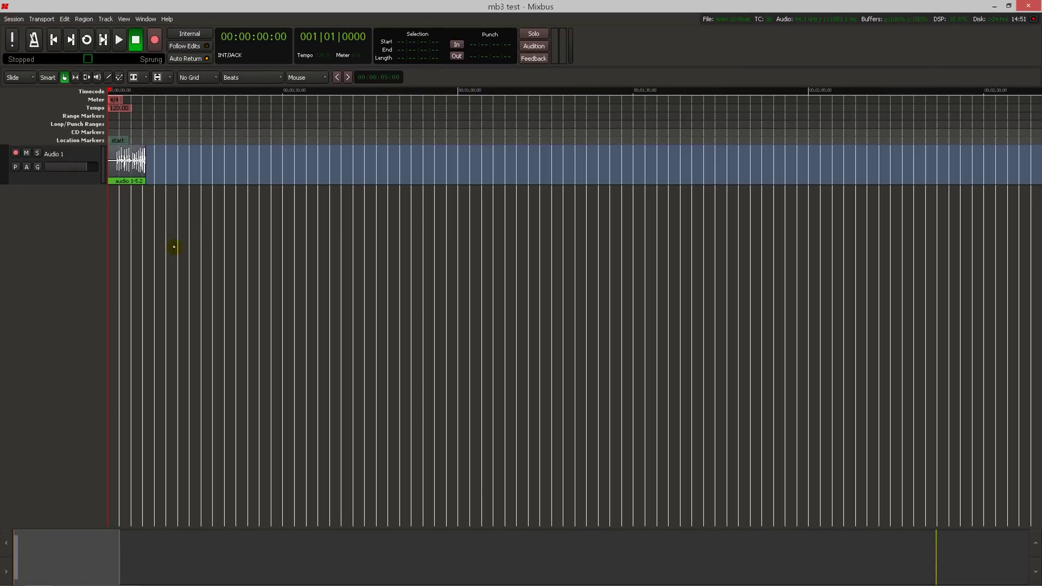
{"action": "key", "text": "equal"}
{"action": "key", "text": "equal"}
{"action": "key", "text": "equal"}
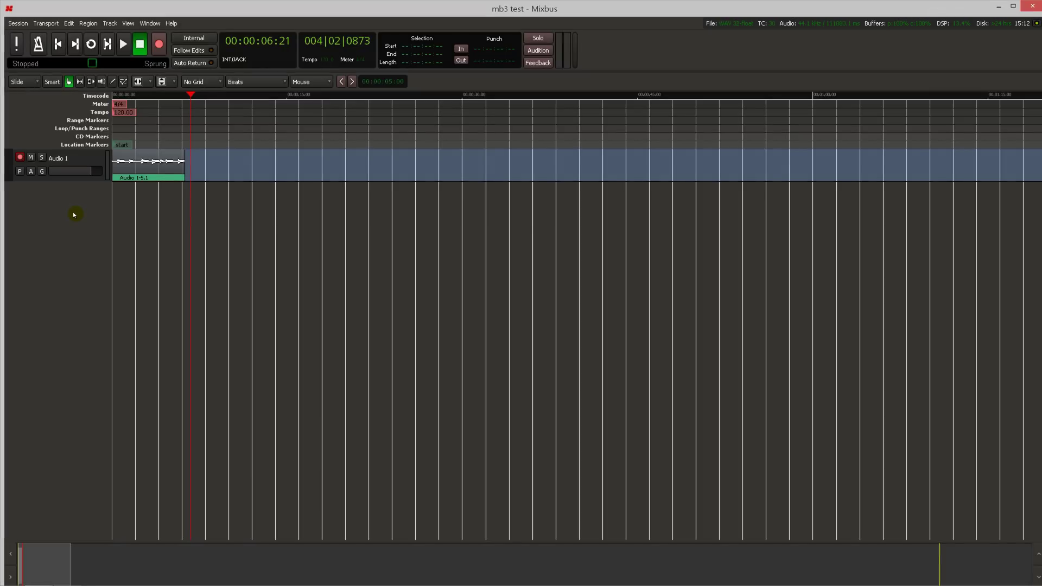
{"action": "double_click", "coordinate": [75, 215]}
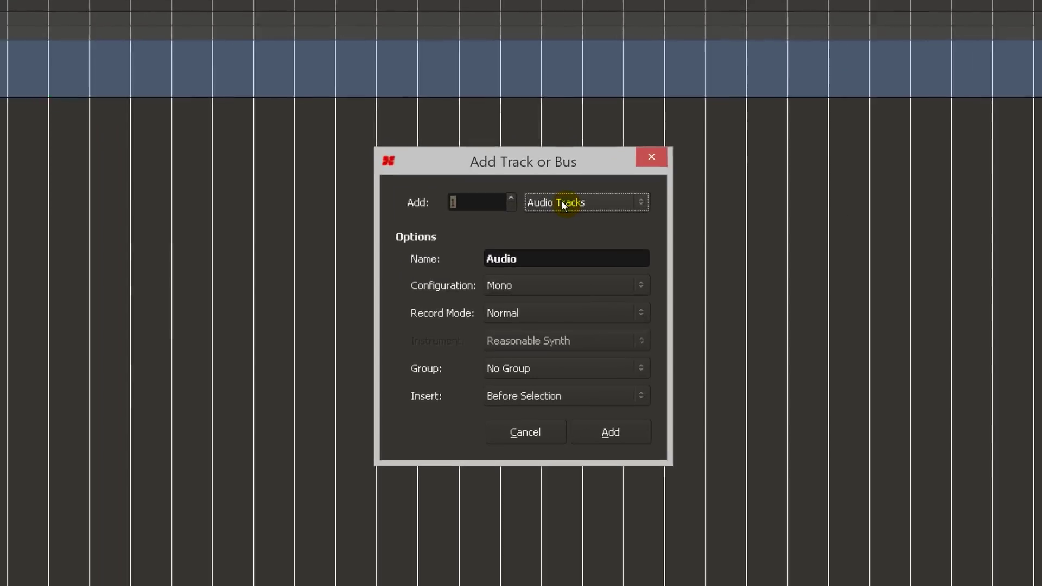
- Add a MIDI track, MIDI 1, with the setBfree DSP Tonewheel Organ instrument
{"action": "left_click", "coordinate": [545, 241]}
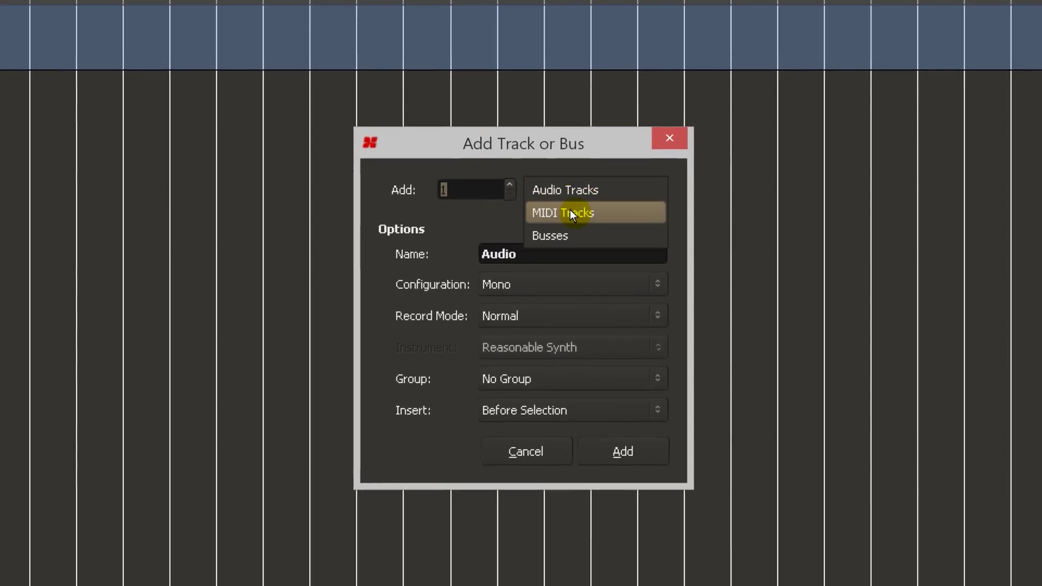
{"action": "left_click", "coordinate": [569, 212]}
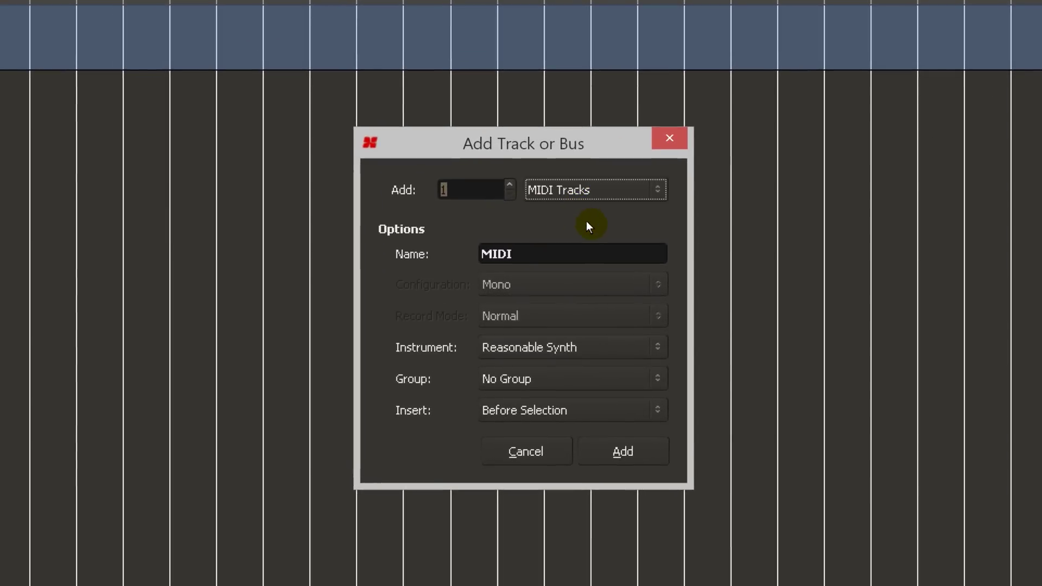
{"action": "left_click", "coordinate": [584, 339]}
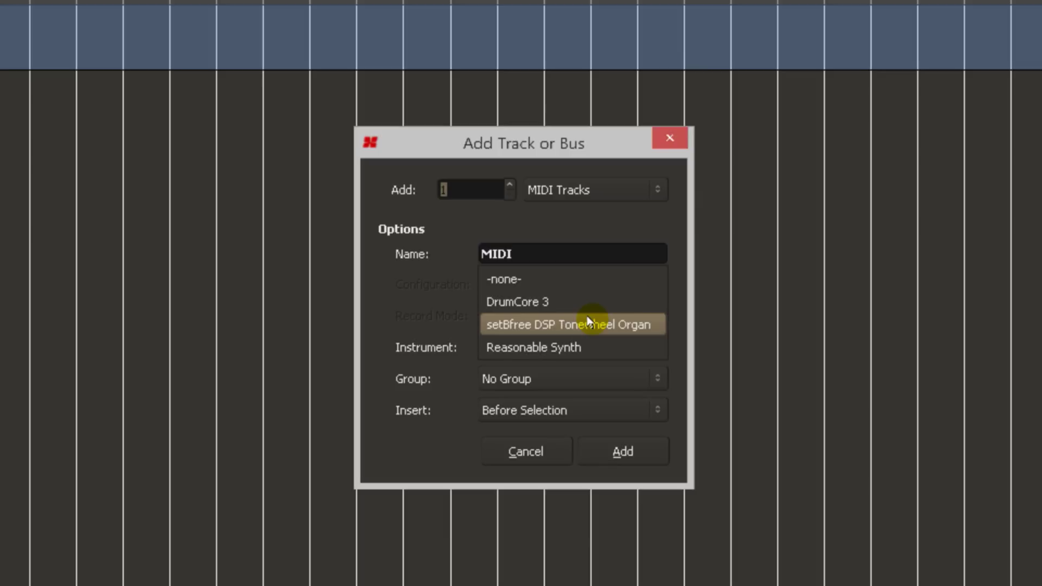
{"action": "left_click", "coordinate": [588, 322]}
{"action": "left_click", "coordinate": [606, 451]}
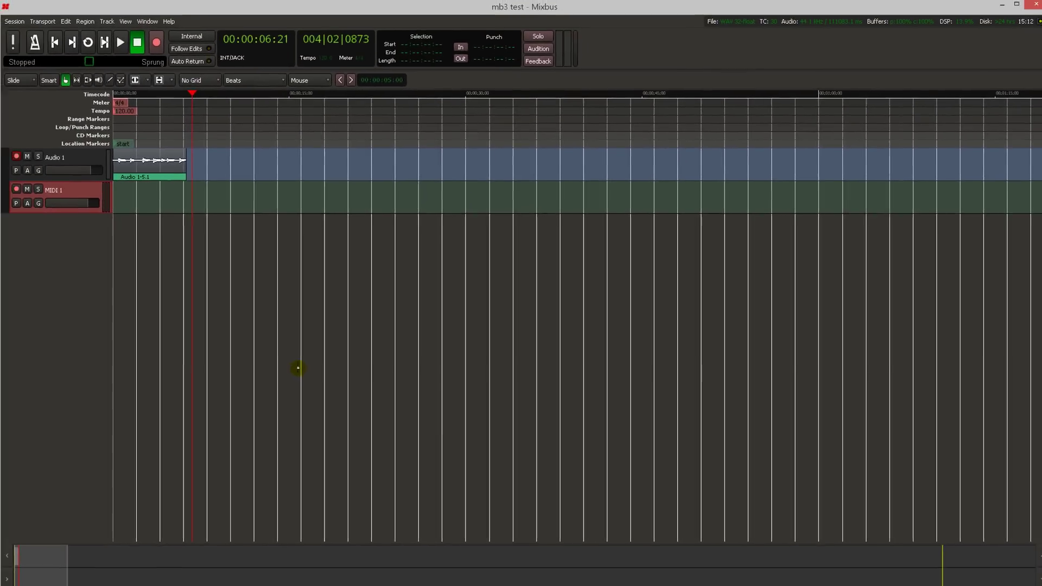
- In the Mixer, route the MIDI 1 strip's input from system midi:MIDI IN capture
{"action": "key", "text": "alt+m"}
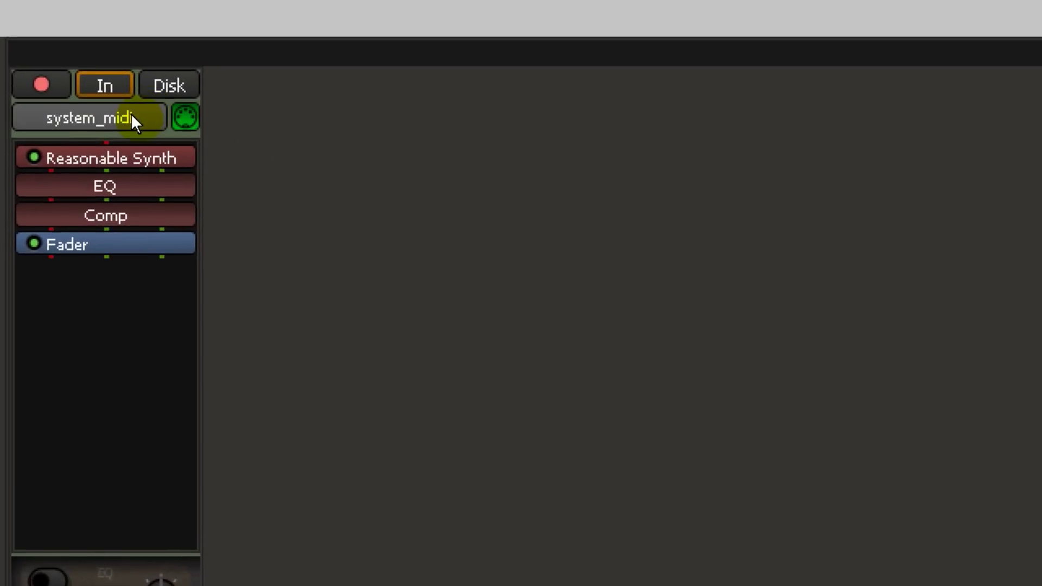
{"action": "left_click", "coordinate": [96, 38]}
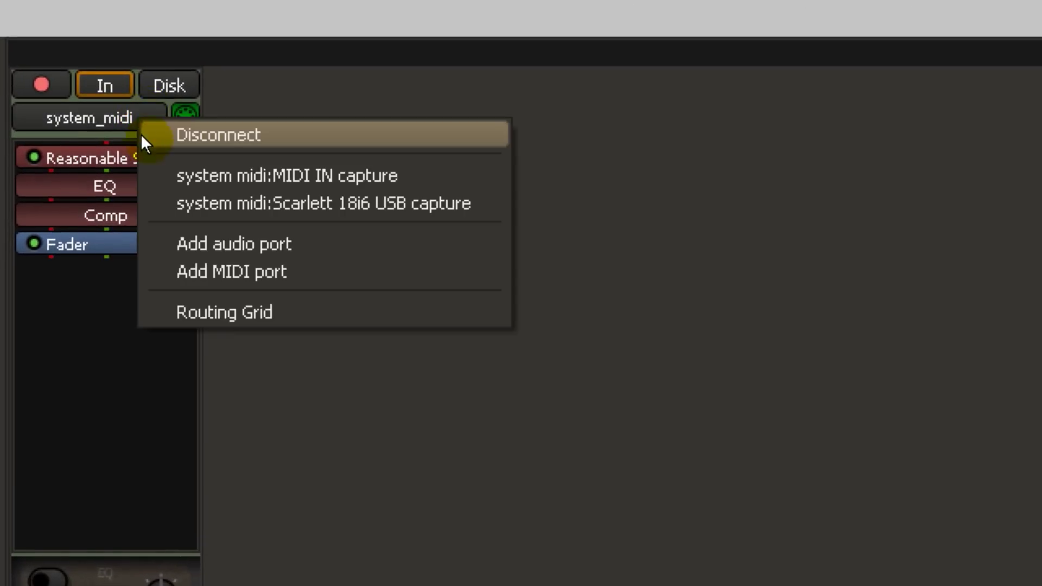
{"action": "left_click", "coordinate": [173, 174]}
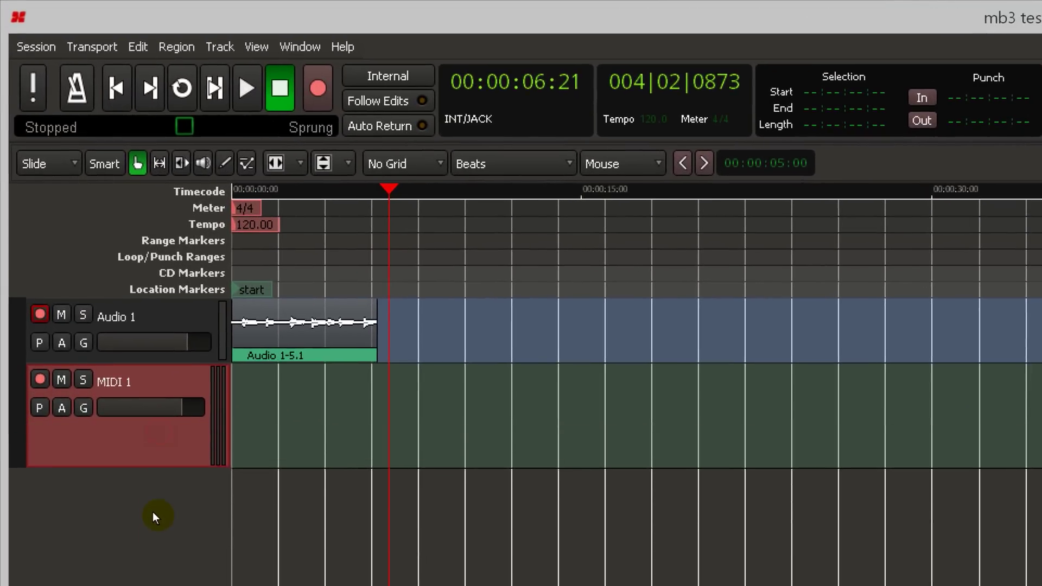
- Enlarge the MIDI 1 track to reveal its note keyboard and Generic MIDI settings
{"action": "left_click_drag", "start_coordinate": [153, 516], "coordinate": [151, 542]}
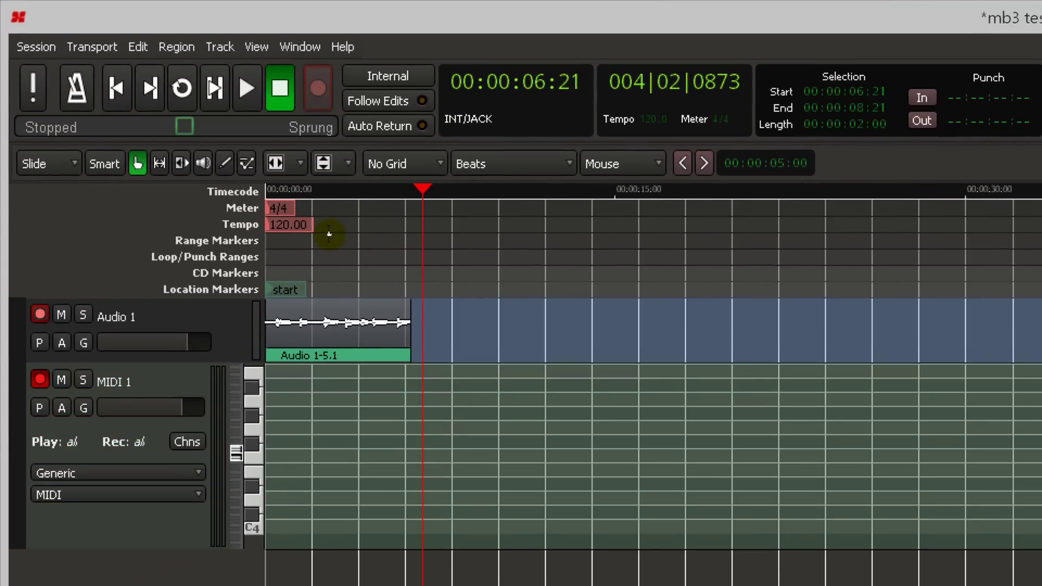
{"action": "scroll", "coordinate": [253, 450], "scroll_direction": "down", "scroll_amount": 2}
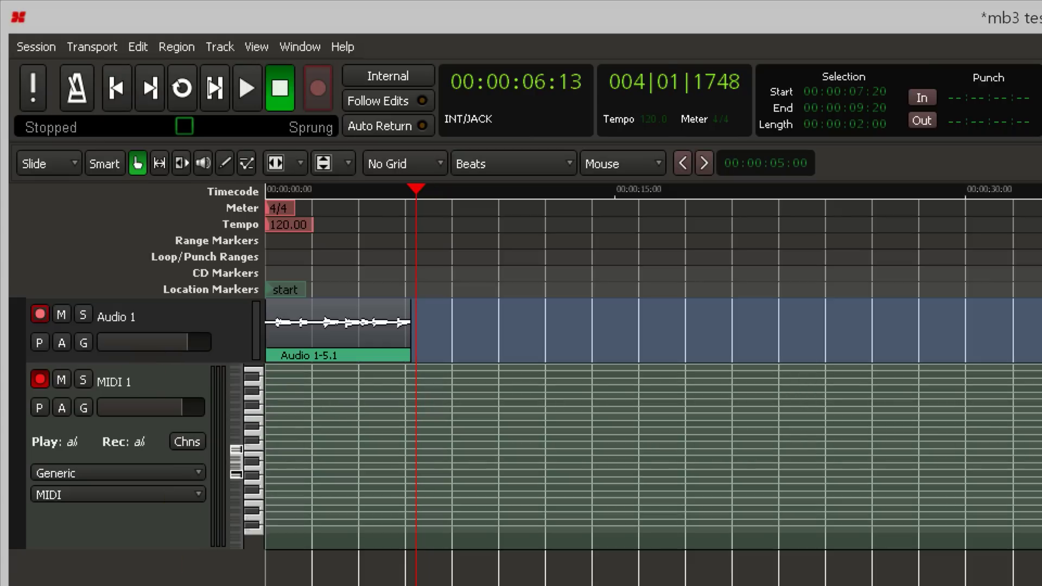